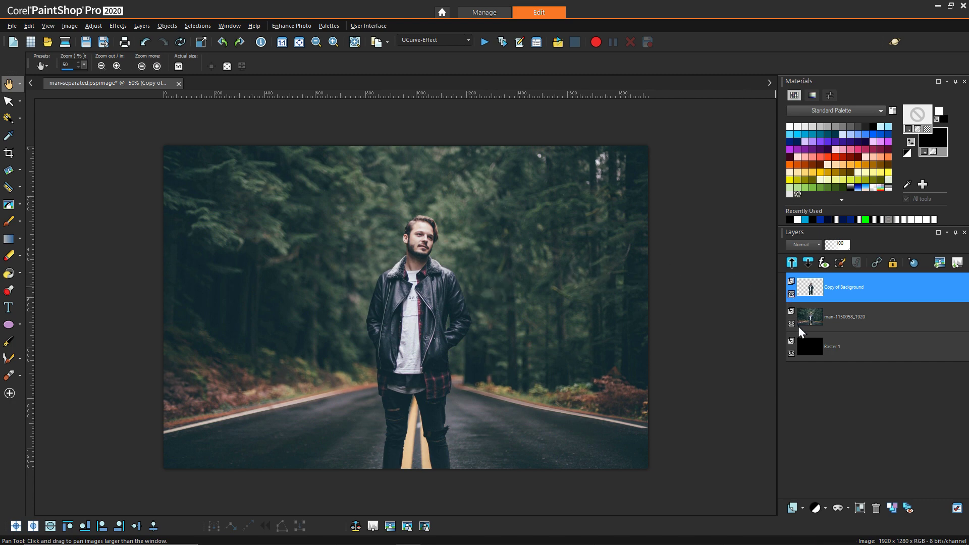
Hide the man-1150058_1920 forest layer so the man shows on black, then move a layer in the stack
click(791, 324)
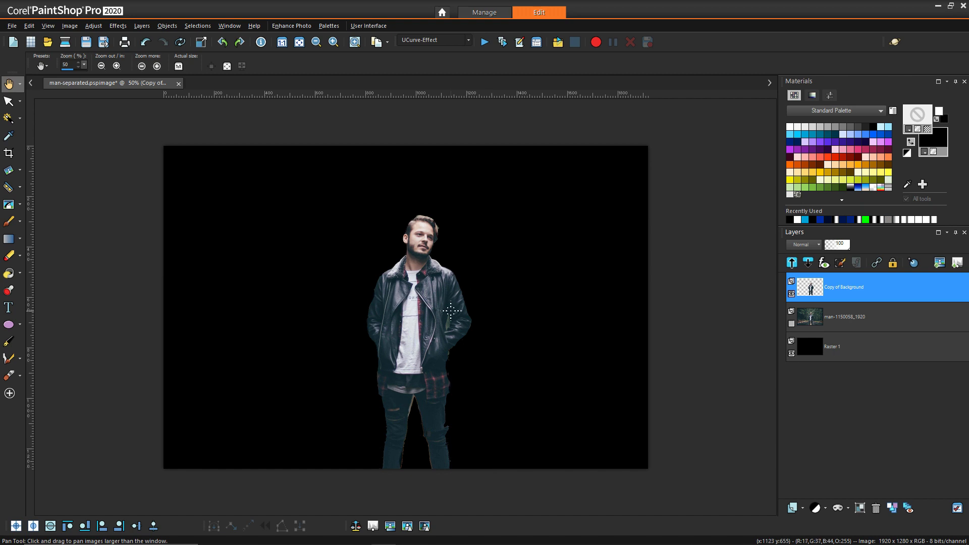
scroll(477, 363, up, 2)
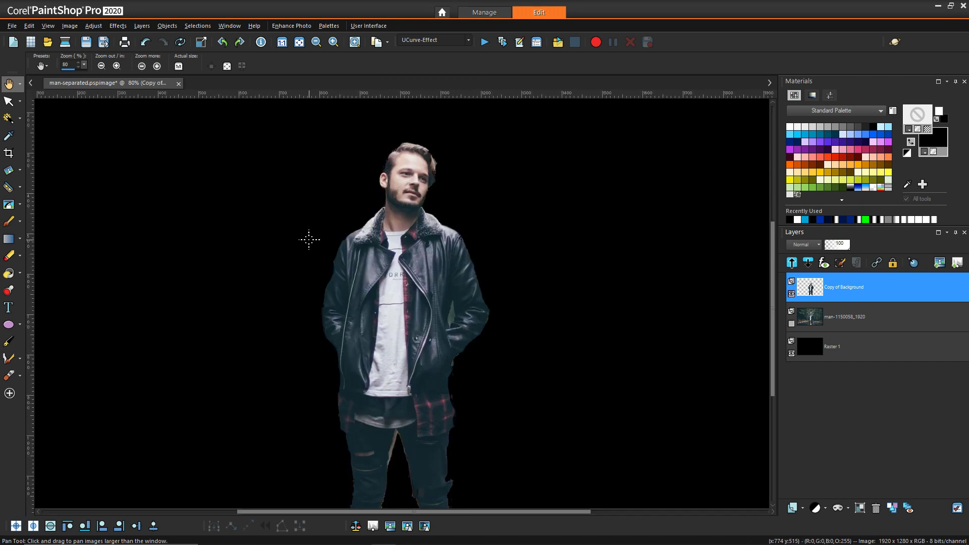
scroll(309, 243, down, 1)
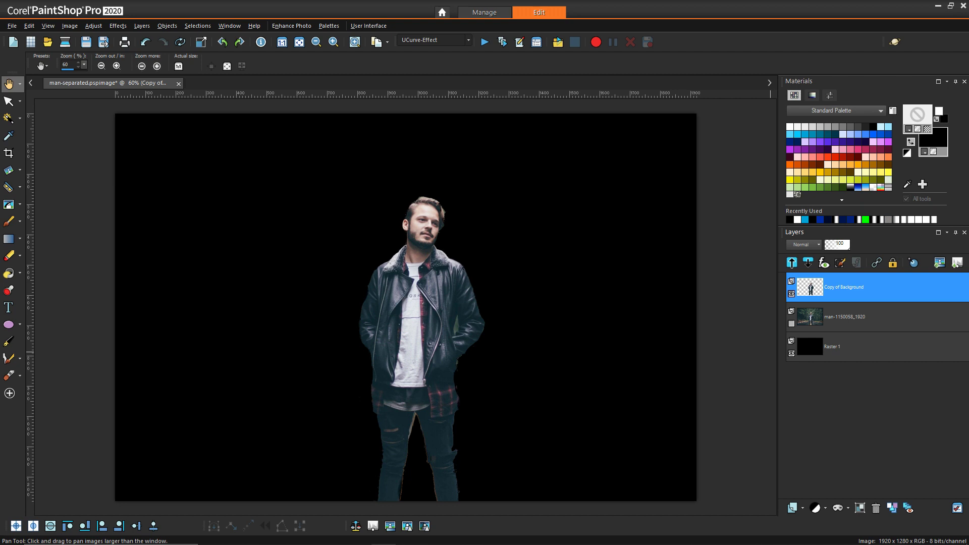
drag(908, 286, 840, 302)
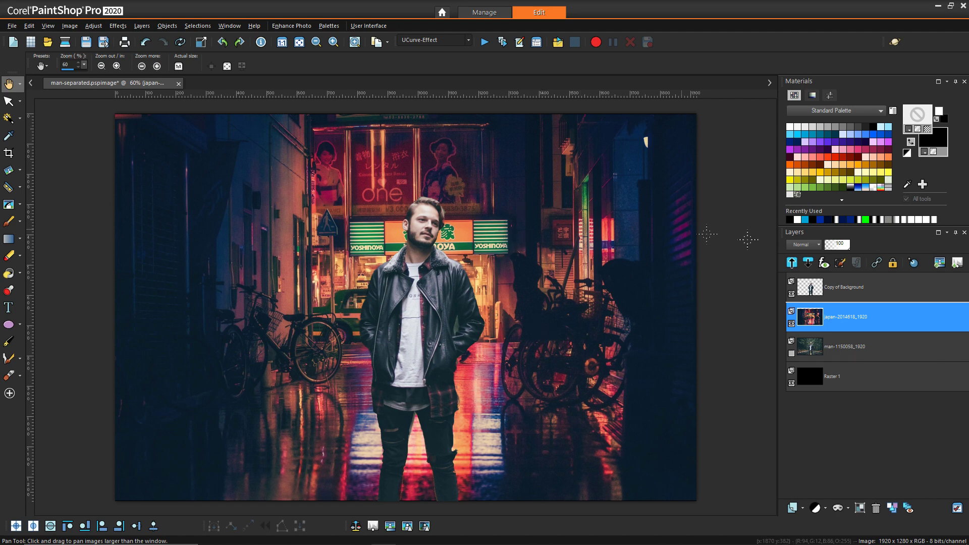
Hide the japan-2014618_1920 neon street layer so the man stands on black again
click(791, 324)
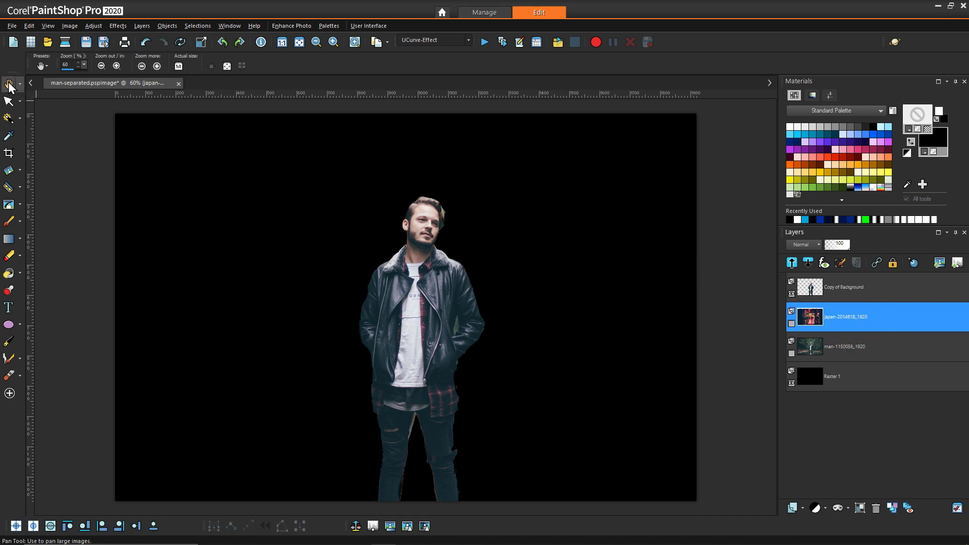
Copy Merged the man-on-black view, paste it as new Image1, and return to man-separated
right_click(233, 208)
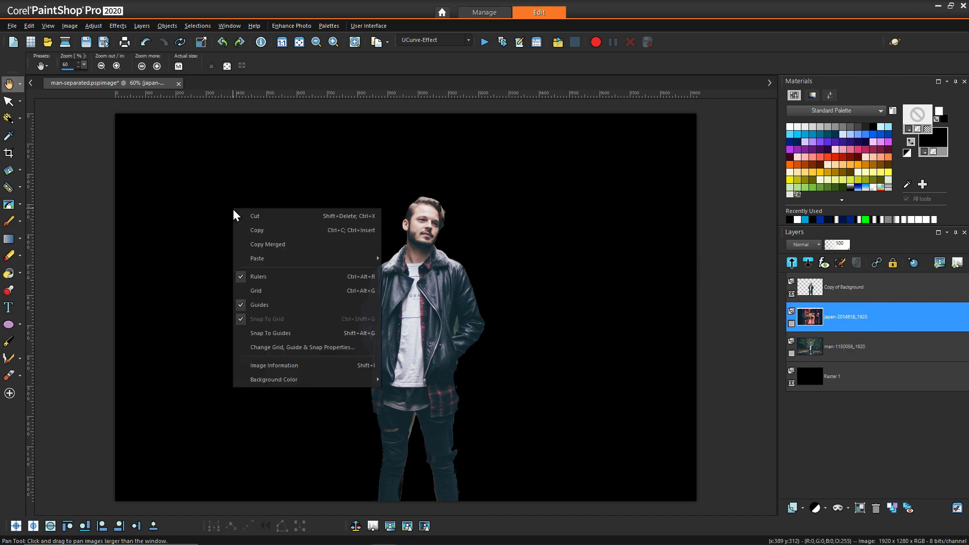
click(266, 248)
right_click(220, 81)
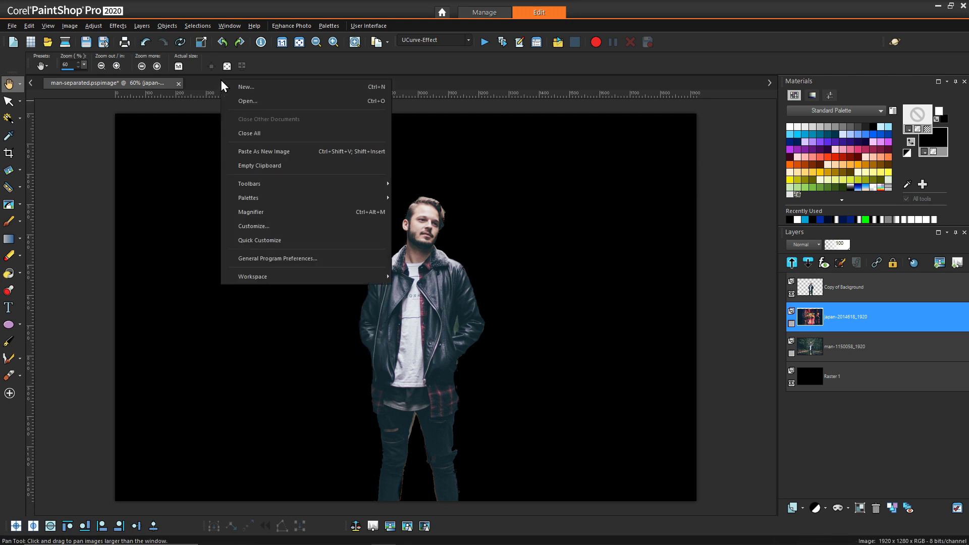
click(267, 151)
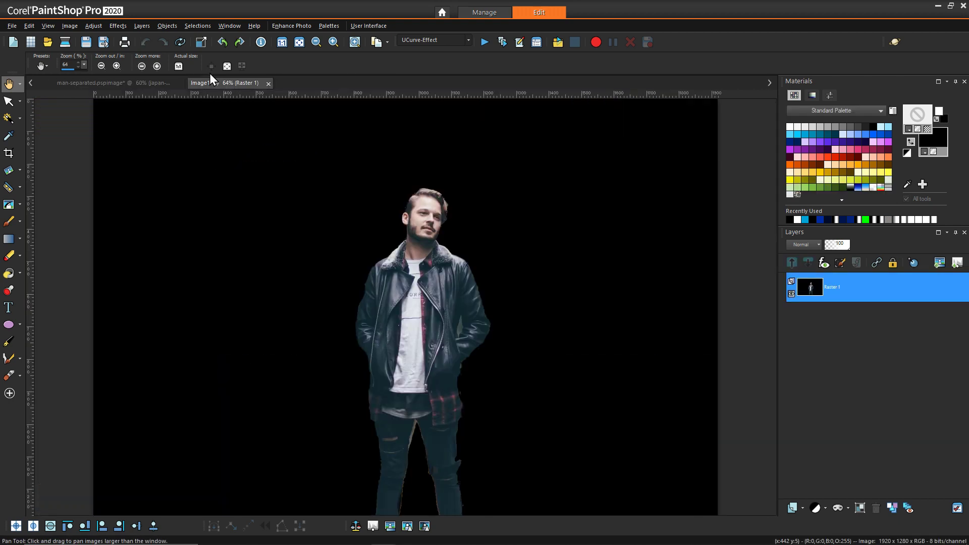
click(118, 82)
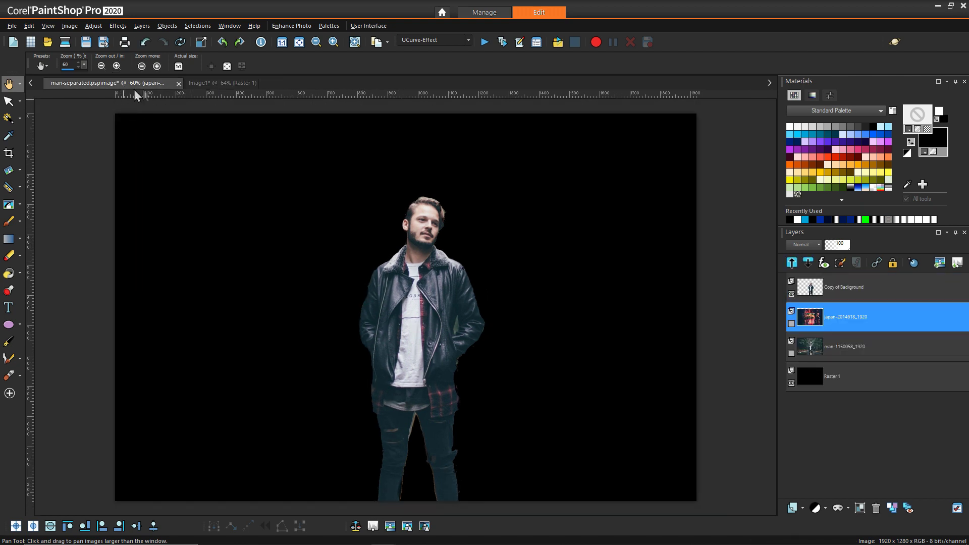
Show the japan layer, hide Copy of Background, and open Distortion Effects > Displacement Map
click(792, 323)
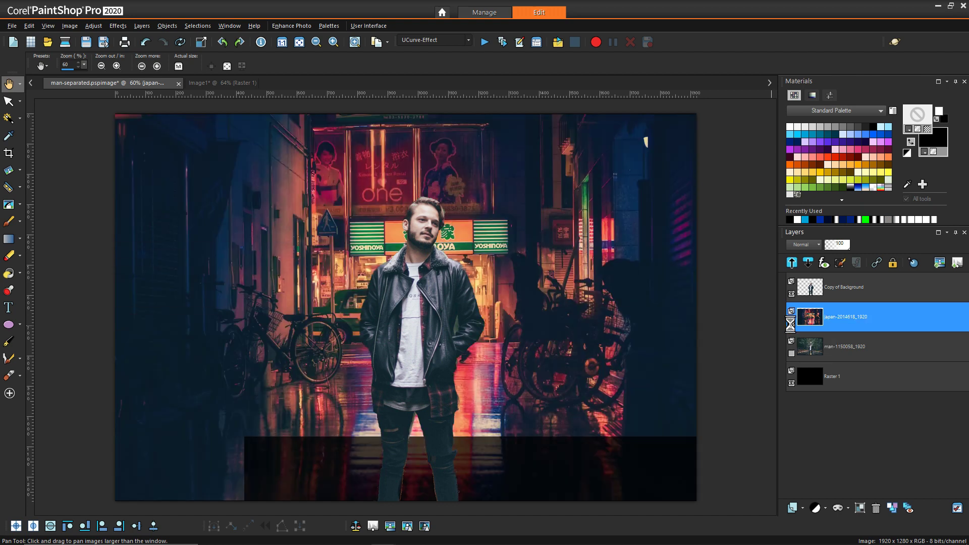
click(791, 293)
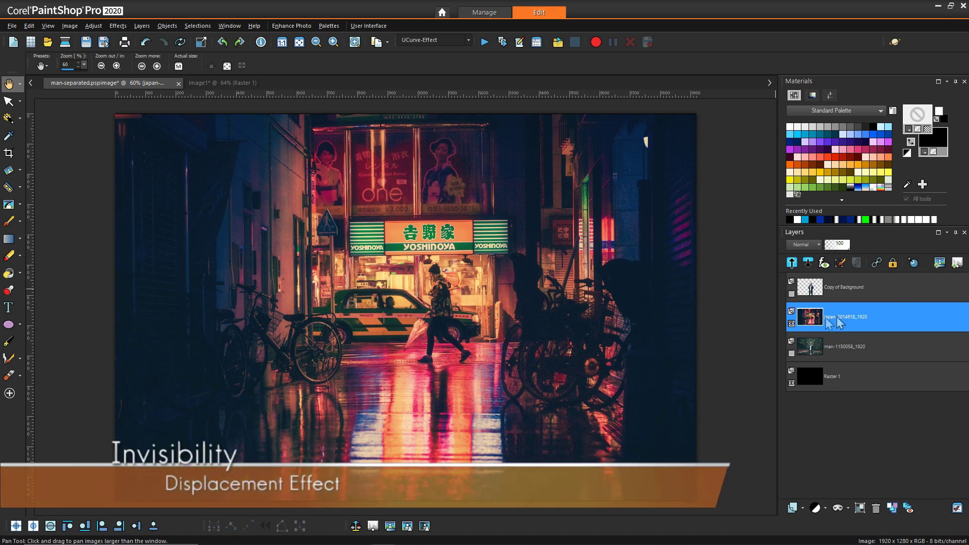
click(120, 28)
mouse_move(161, 116)
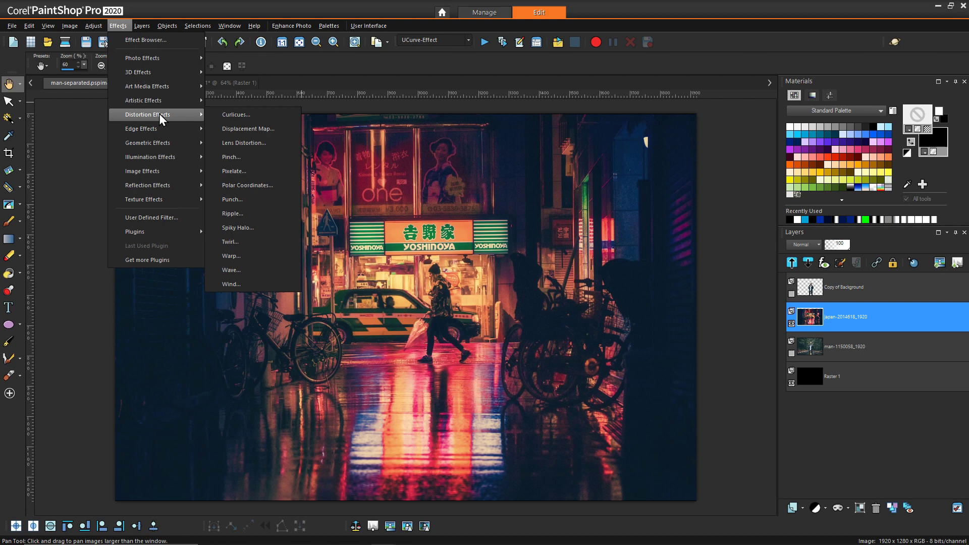
click(240, 133)
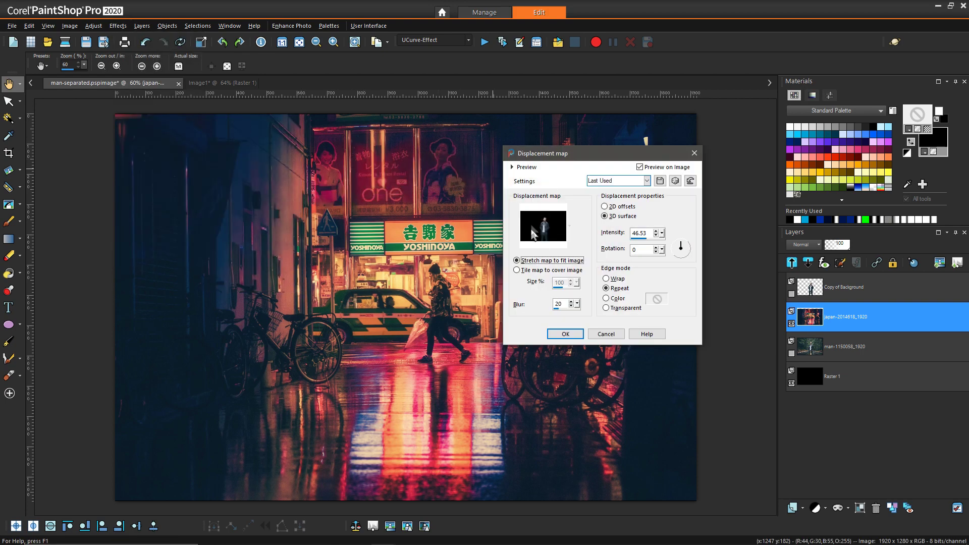
Choose Image1 as the displacement map and raise the blur to 31
click(569, 226)
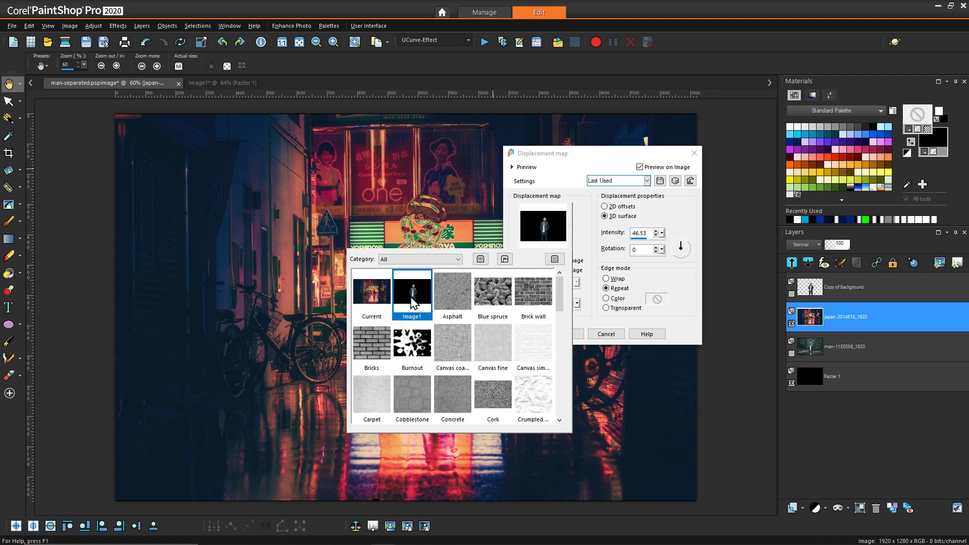
click(413, 303)
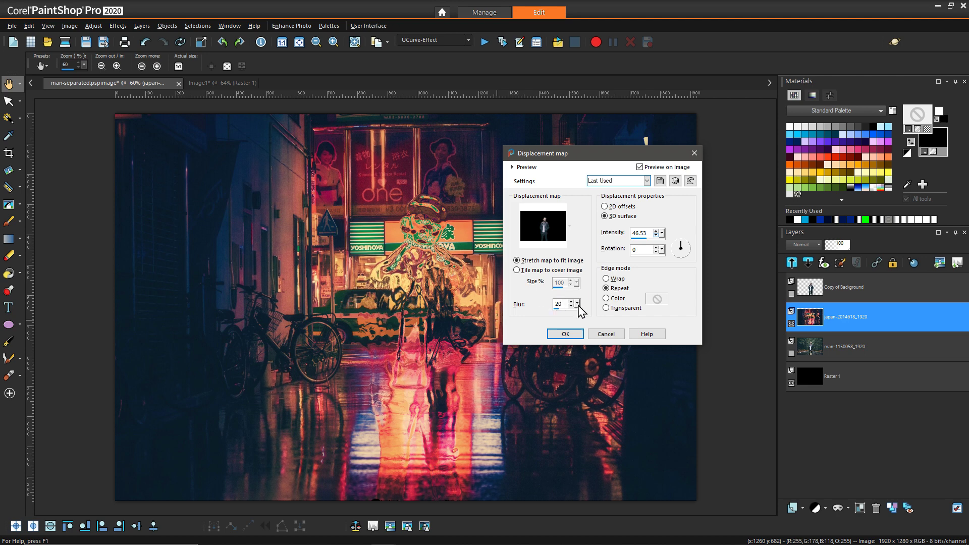
drag(579, 304, 585, 347)
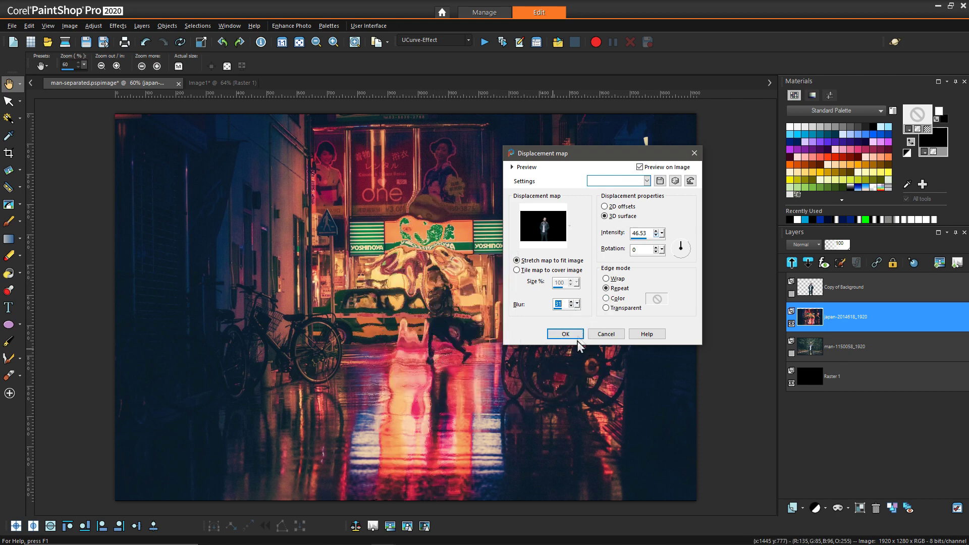
Set the displacement blur to 17 and apply the effect to the street photo
drag(577, 304, 565, 312)
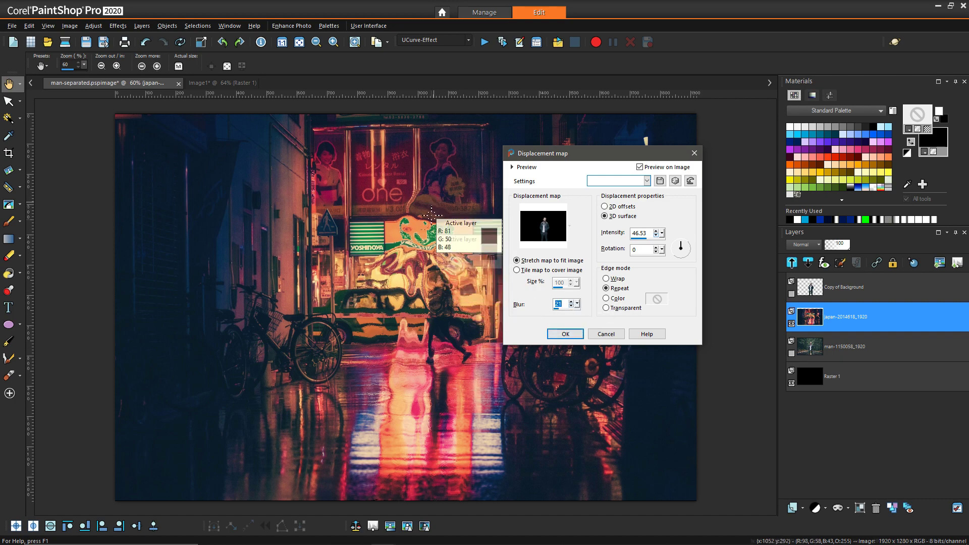
drag(577, 305, 575, 311)
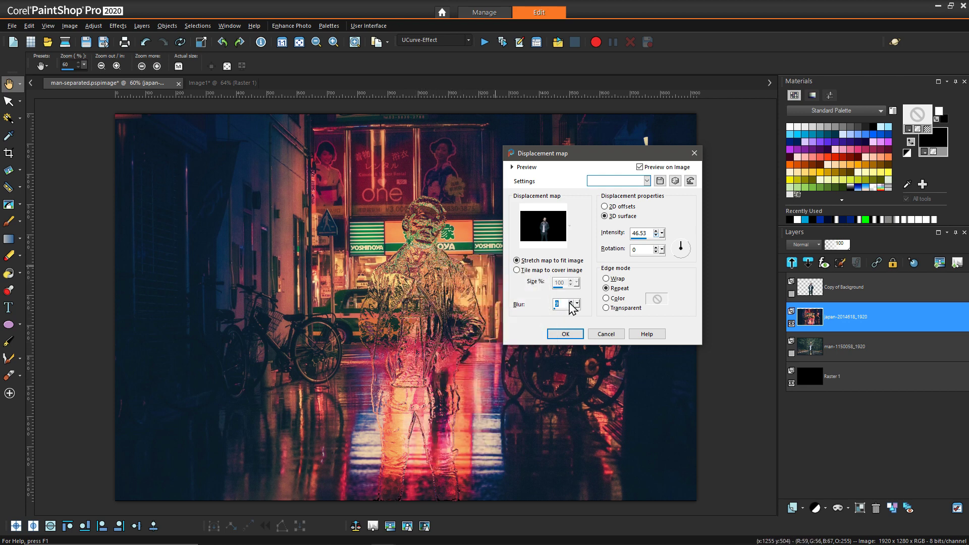
click(577, 301)
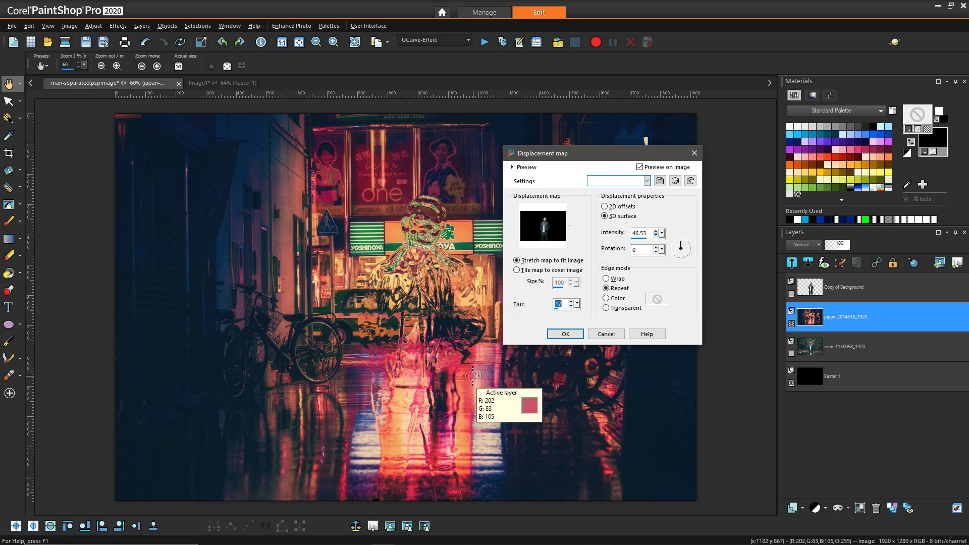
click(565, 334)
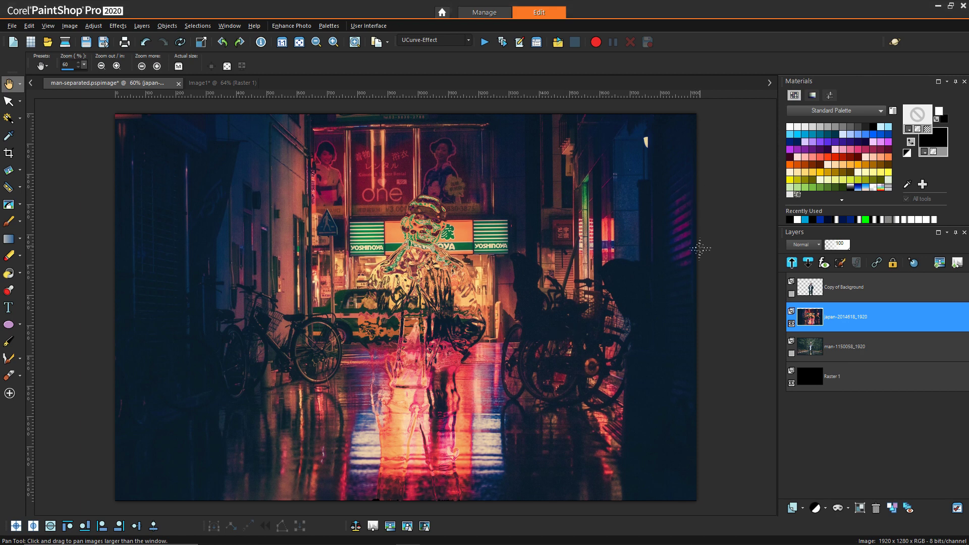
Make the Copy of Background layer visible above the distorted street scene
click(791, 293)
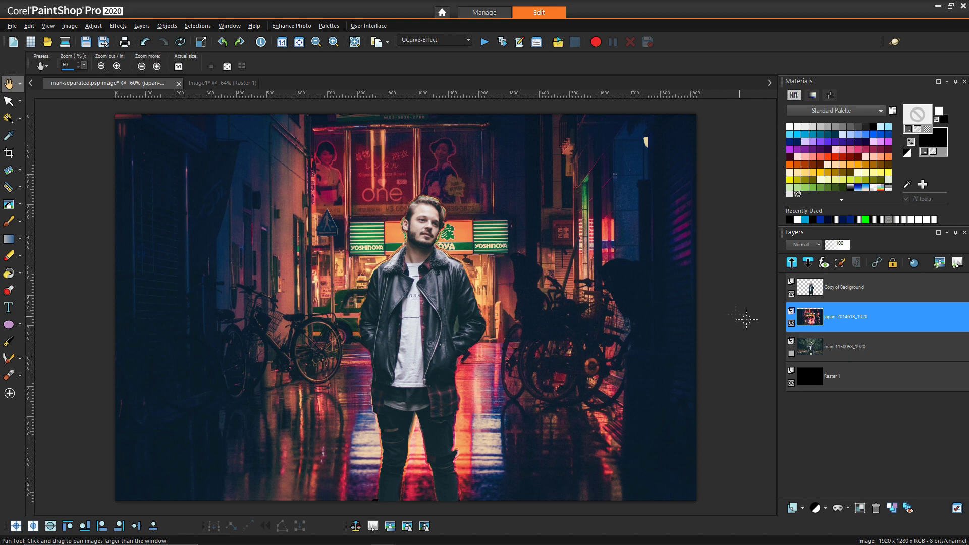
mouse_move(819, 298)
Select Copy of Background and add a Show All mask, forming Group - Copy of Background
click(848, 508)
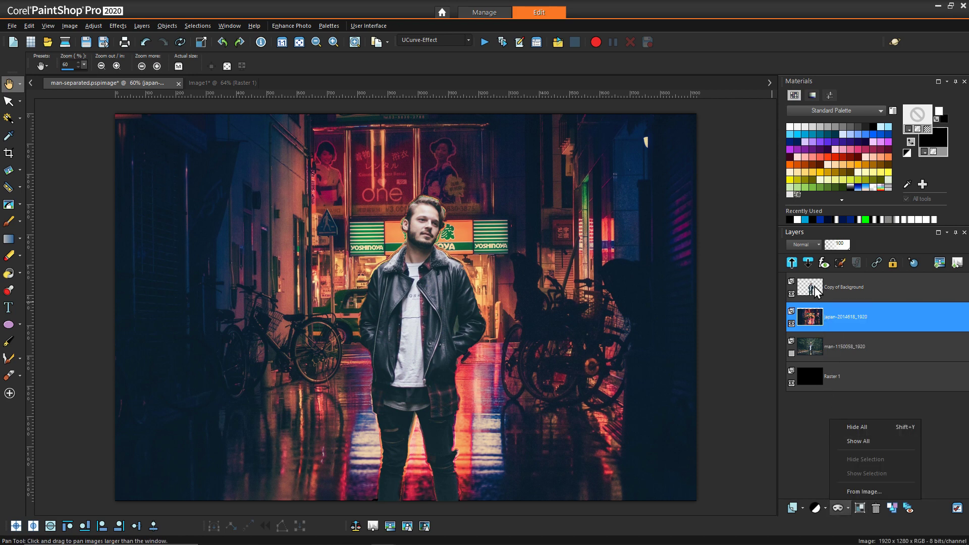
click(828, 294)
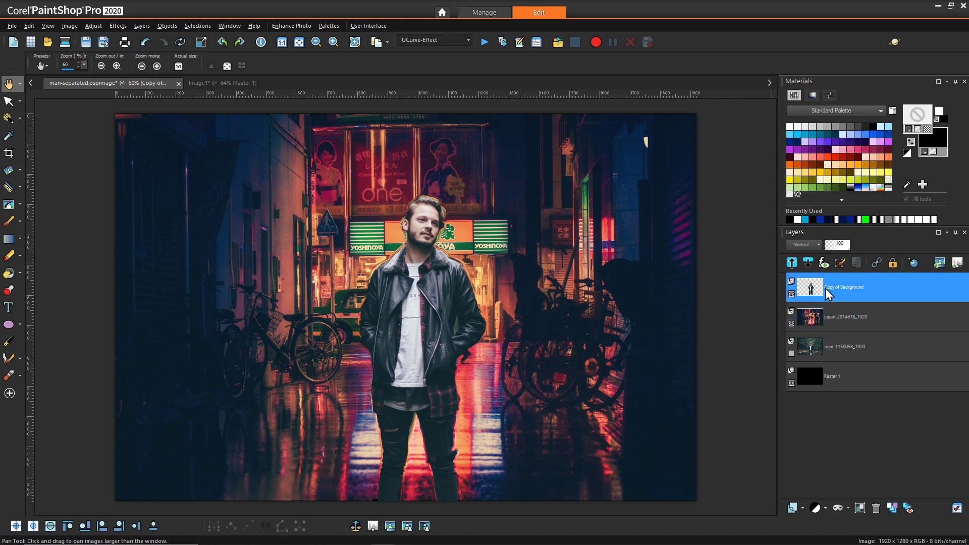
click(849, 508)
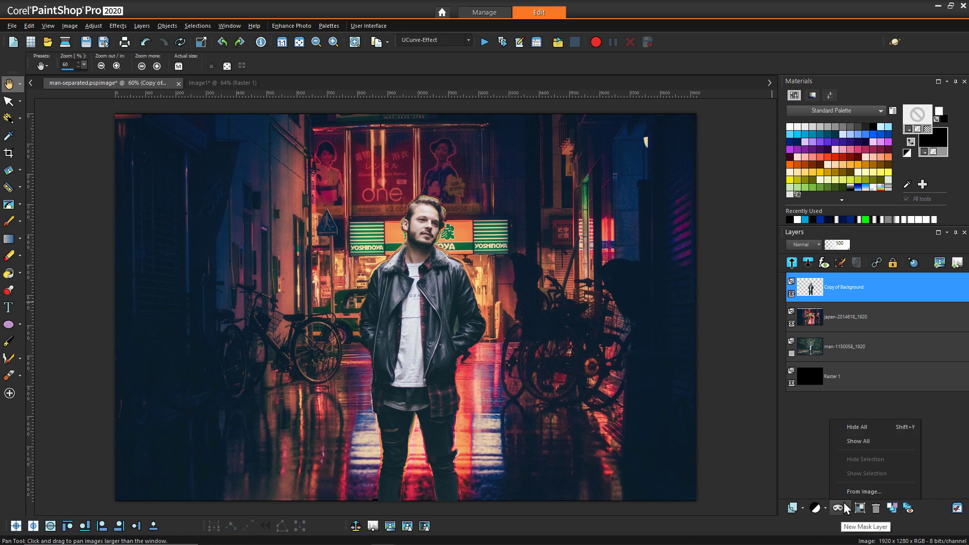
click(851, 442)
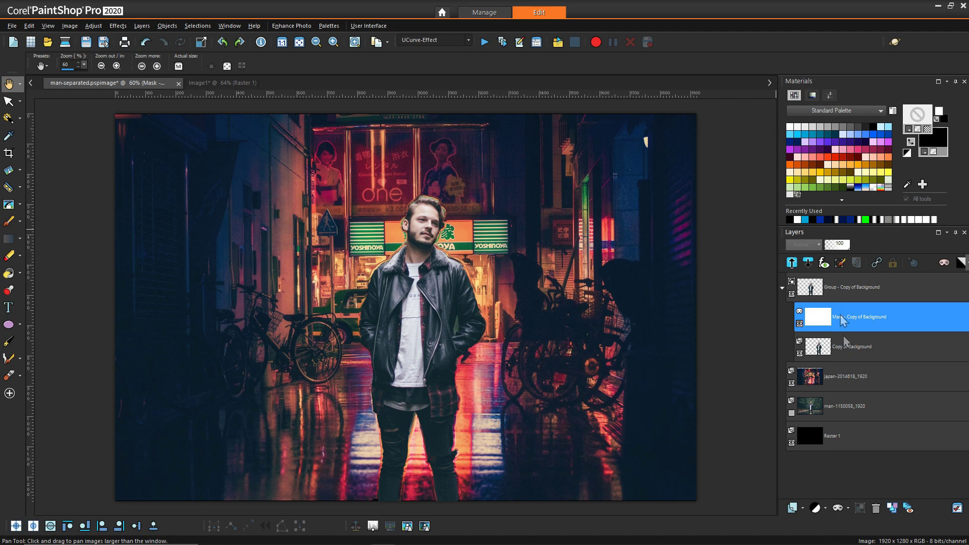
click(848, 353)
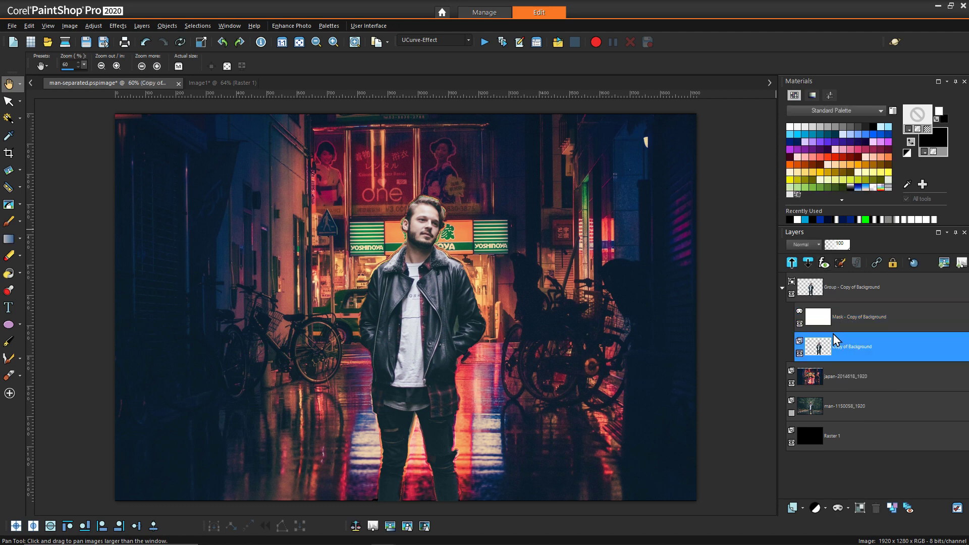
mouse_move(833, 340)
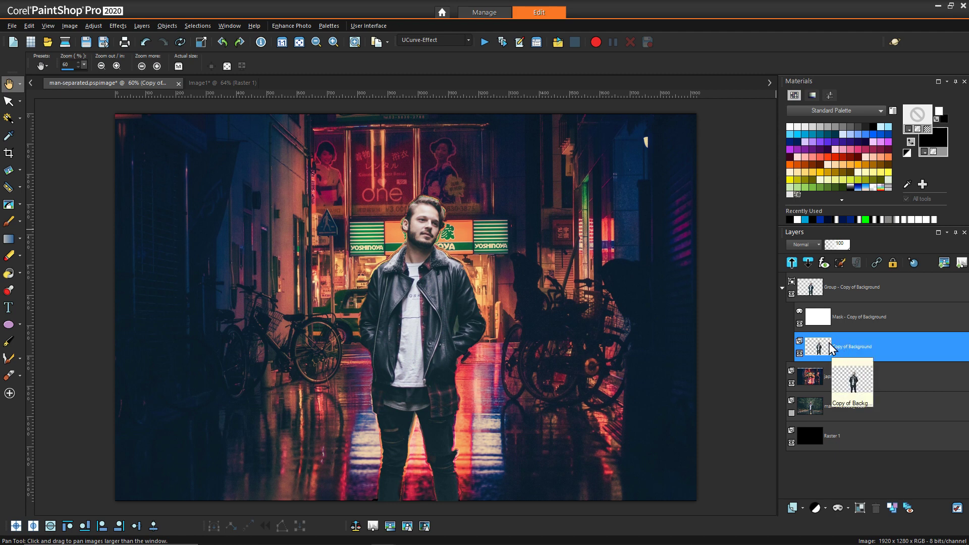
Add a Hue/Saturation/Lightness adjustment layer in the group with Saturation at -100
mouse_move(808, 328)
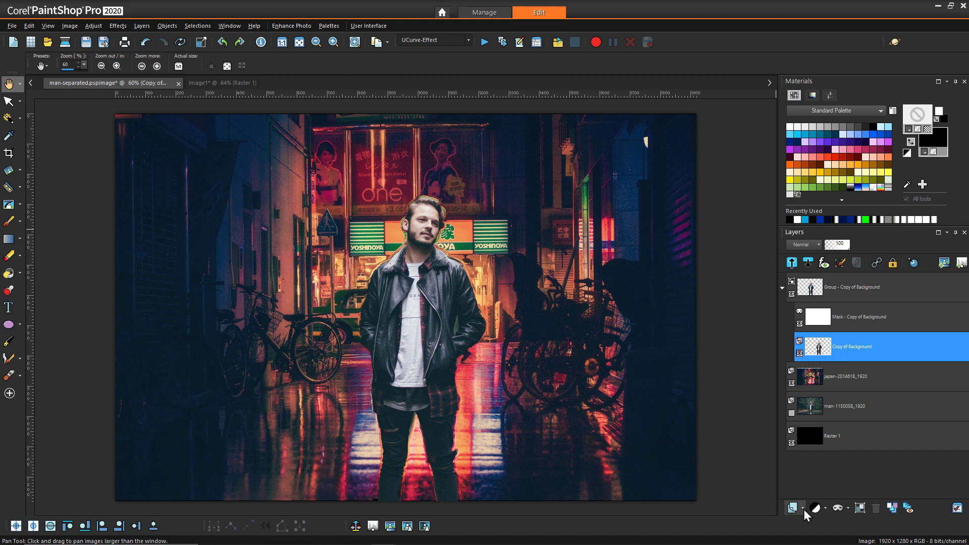
click(827, 509)
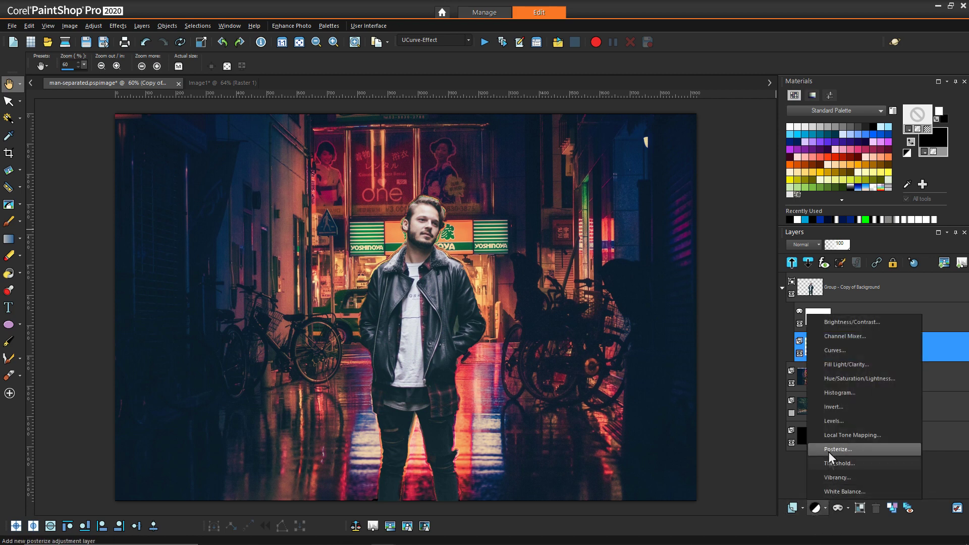
click(834, 380)
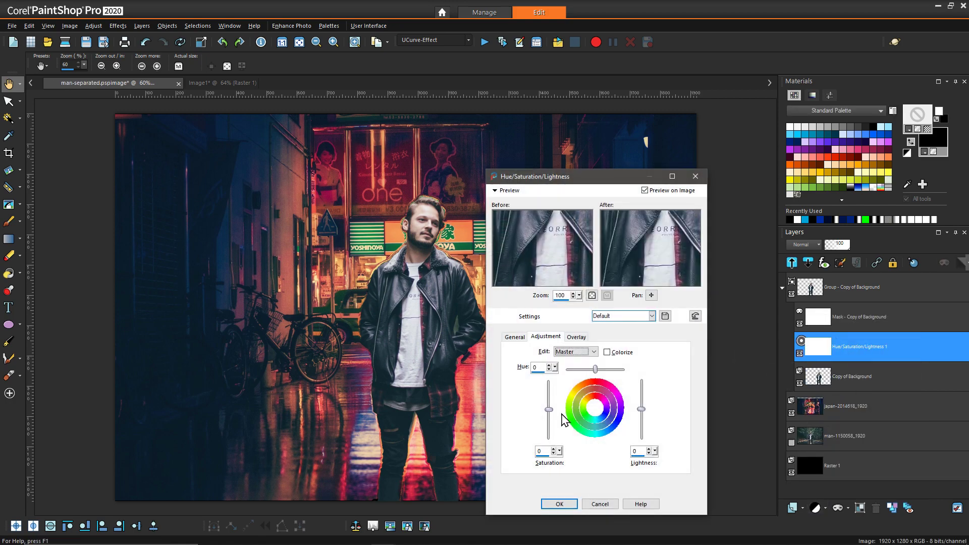
drag(549, 411, 550, 437)
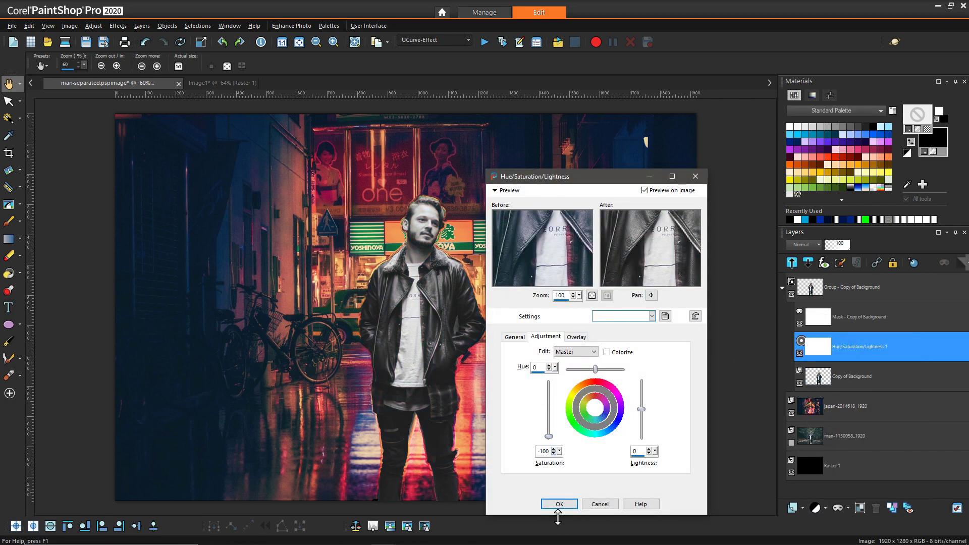
click(559, 504)
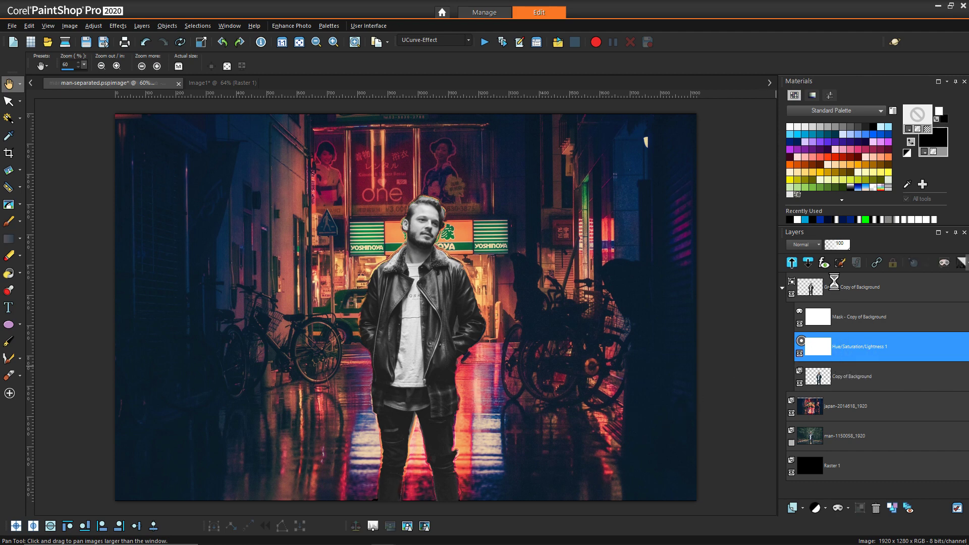
click(836, 286)
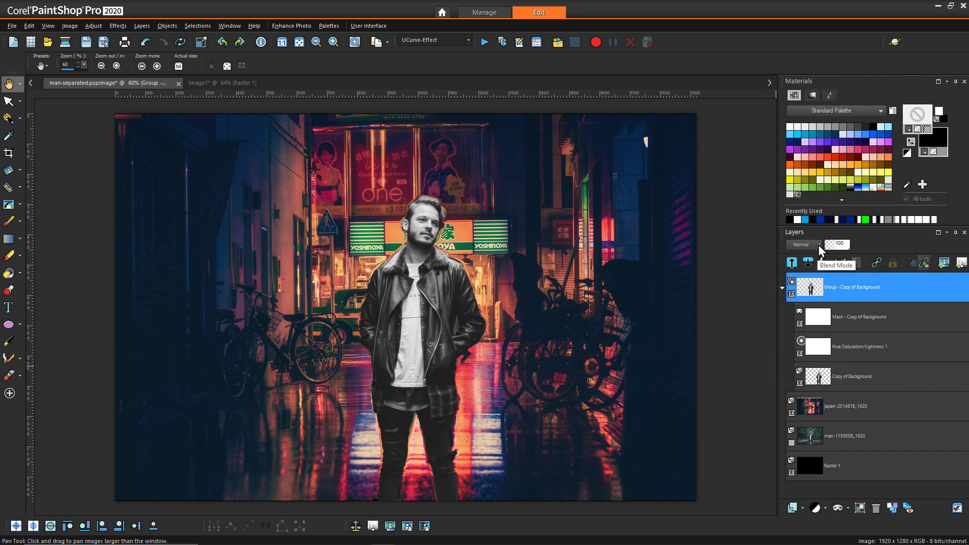
Set the group's blend mode to Luminance (Legacy) and delete Hue/Saturation/Lightness 1
click(819, 245)
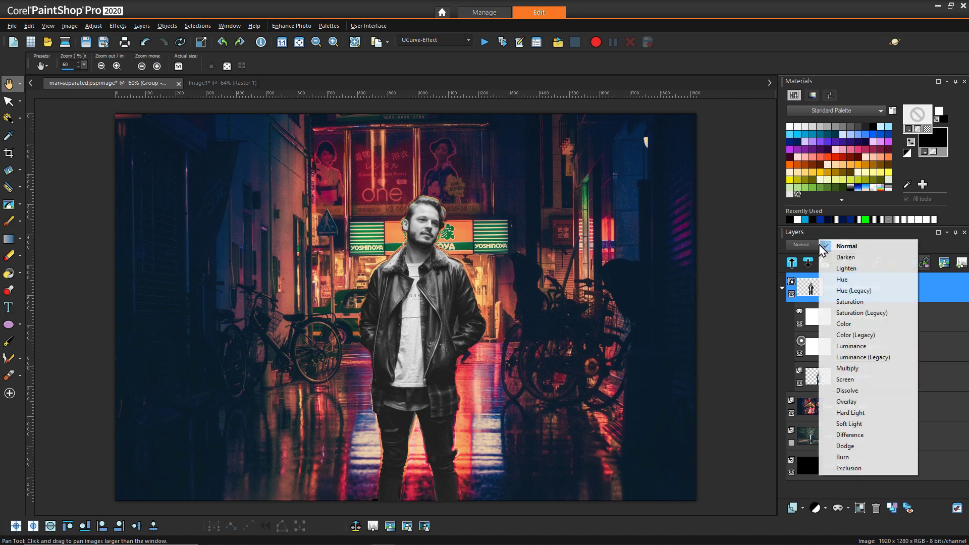
click(846, 360)
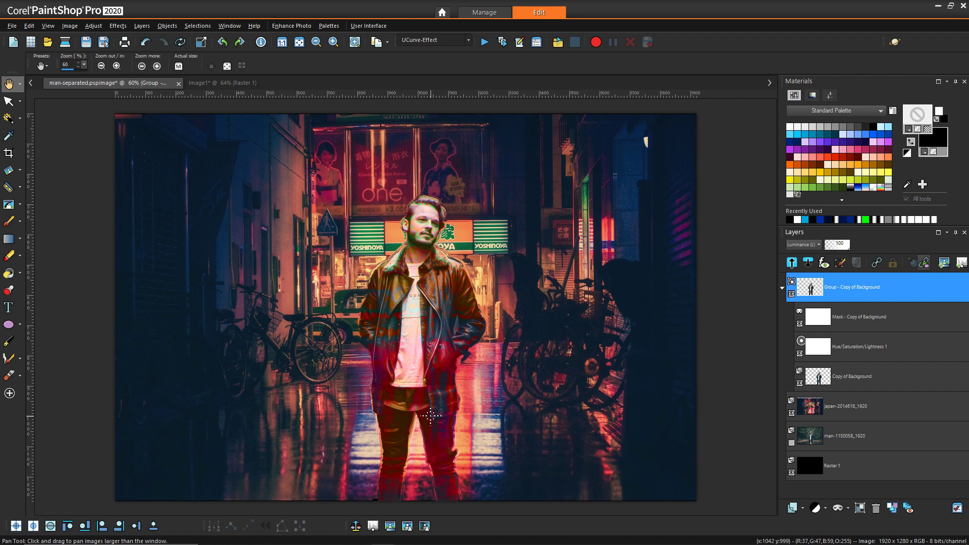
click(858, 346)
right_click(858, 347)
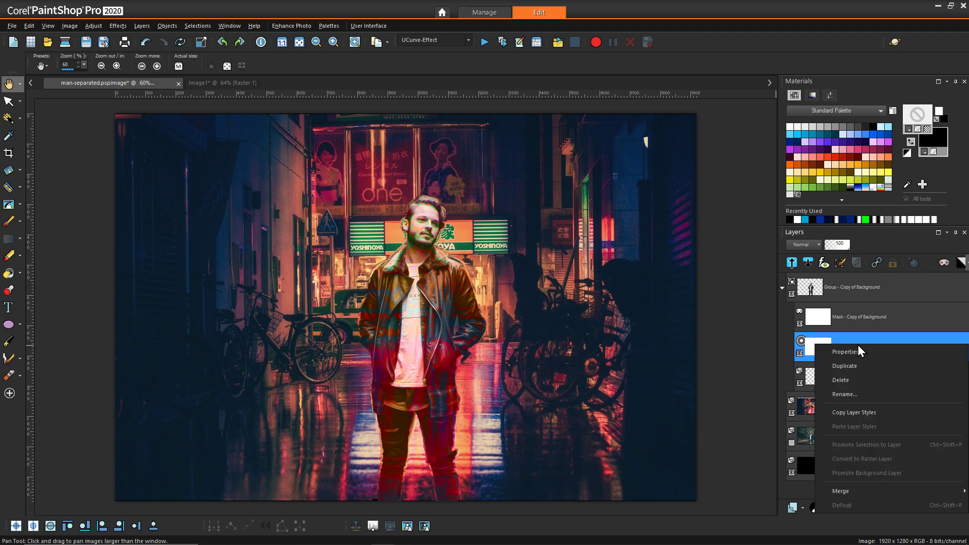
click(853, 379)
click(456, 296)
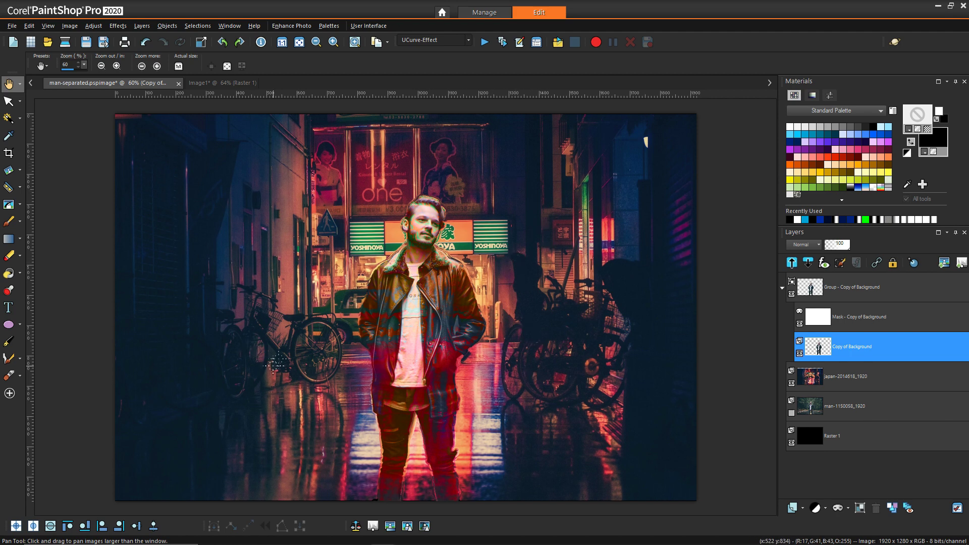
Add a Brightness/Contrast adjustment layer to the man's group with Brightness -25 and Contrast -50
click(803, 508)
click(817, 507)
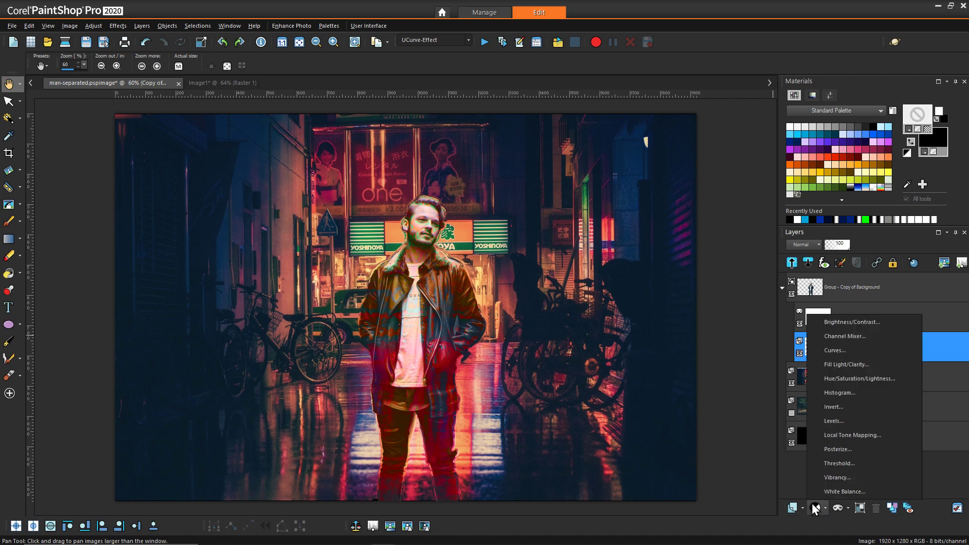
click(823, 321)
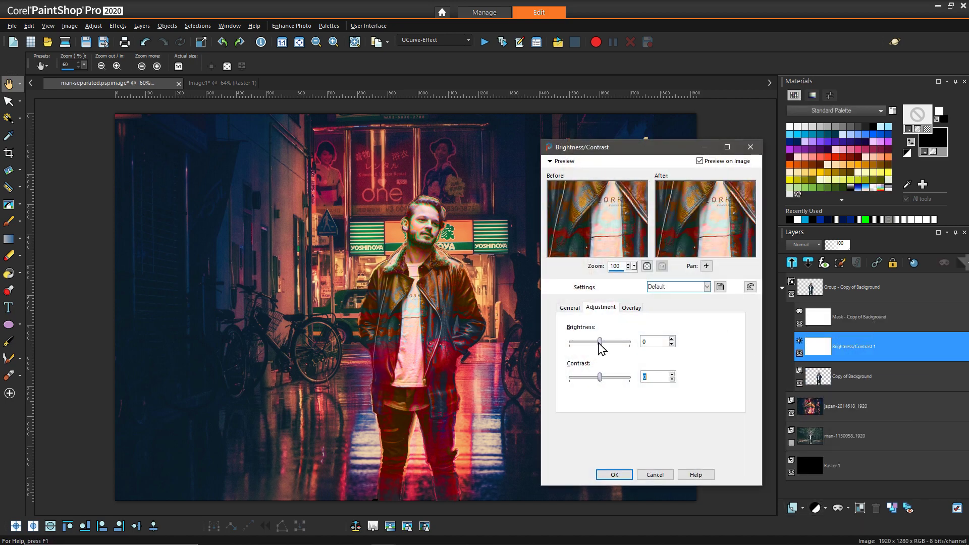
drag(600, 377, 596, 380)
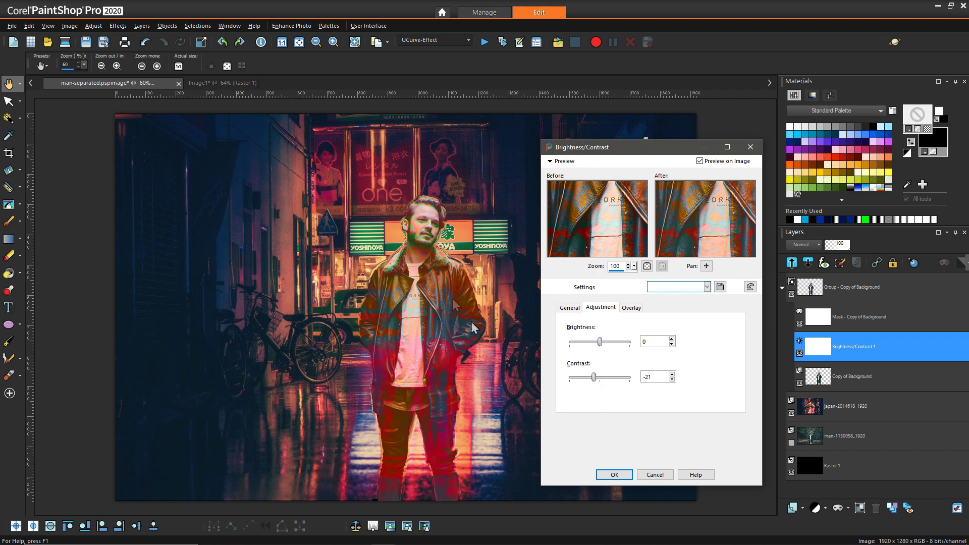
drag(597, 382, 595, 384)
drag(600, 343, 598, 342)
drag(596, 382, 592, 382)
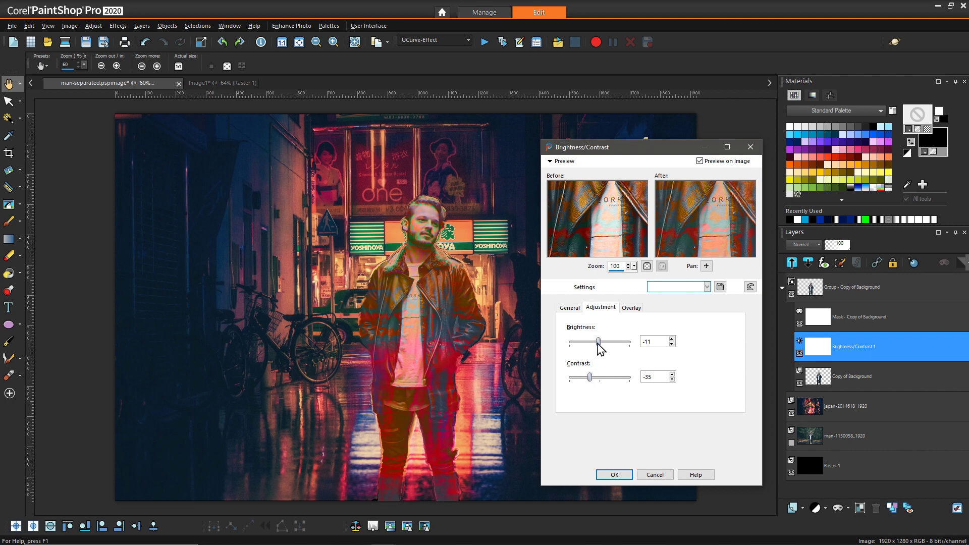
drag(597, 342, 596, 342)
drag(590, 377, 587, 383)
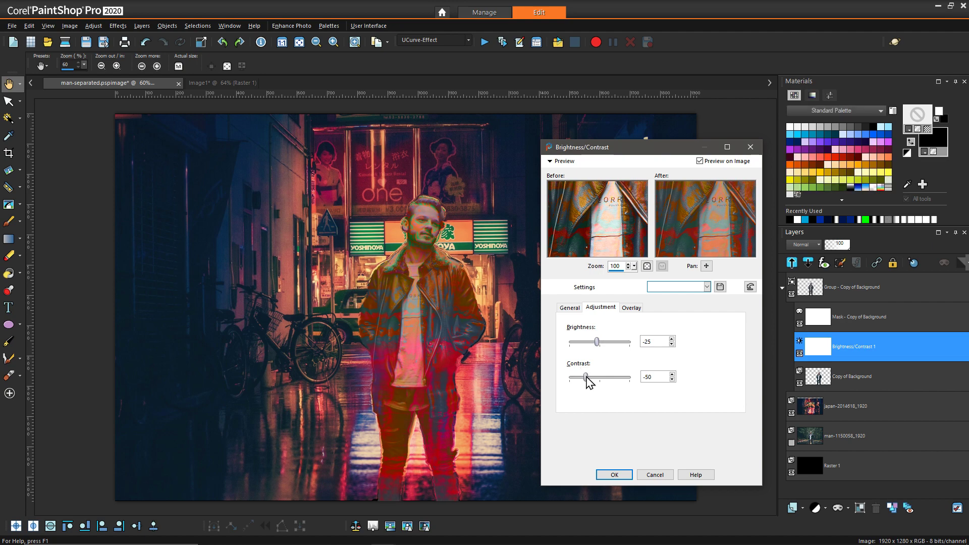
click(614, 474)
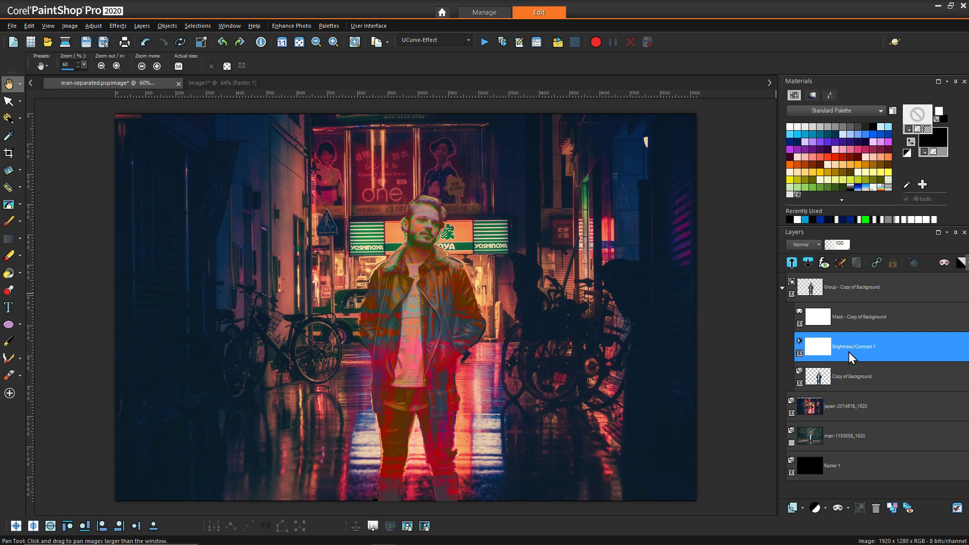
click(849, 325)
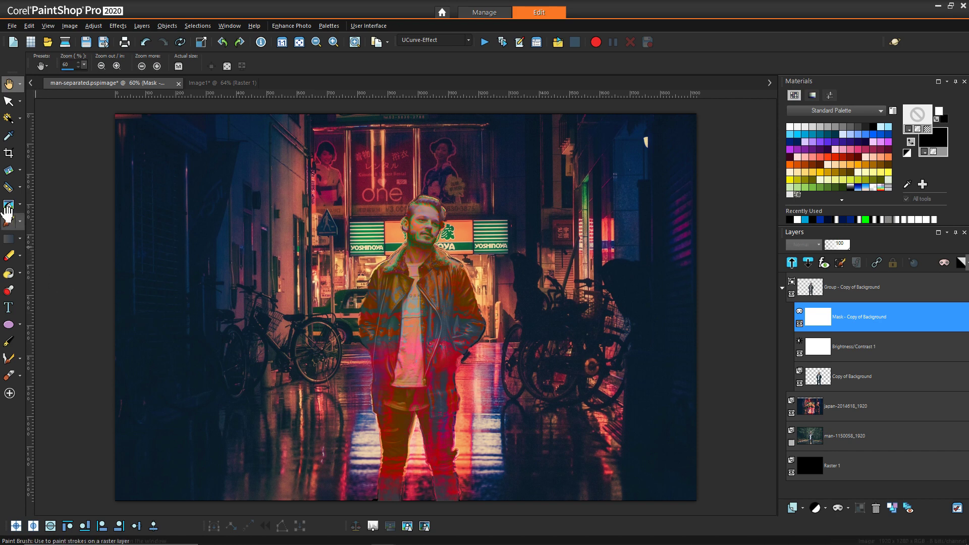
With a 590-size Paint Brush, paint black on the group mask over the right-hand bicycles
click(9, 221)
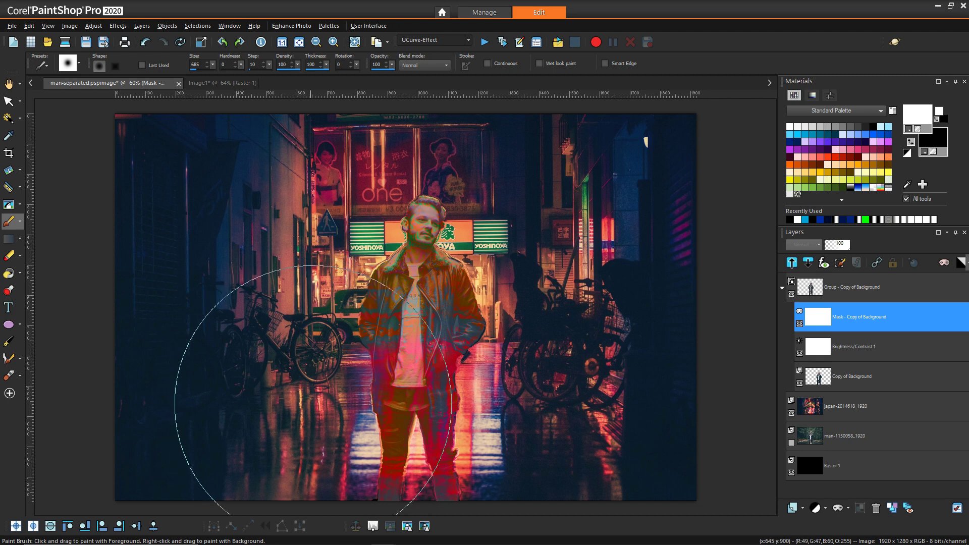
mouse_move(313, 404)
mouse_down()
mouse_move(283, 434)
mouse_move(303, 419)
mouse_move(346, 433)
mouse_up()
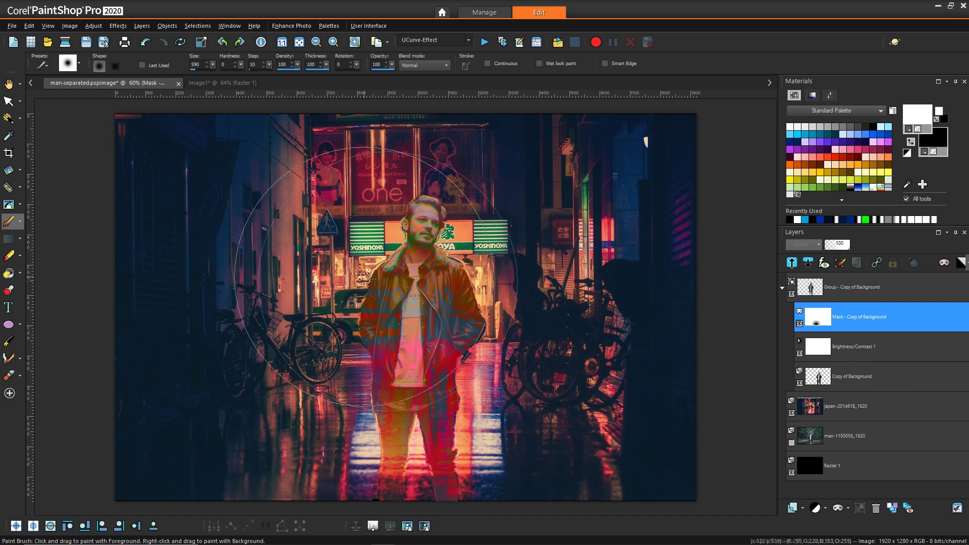
drag(627, 325, 561, 384)
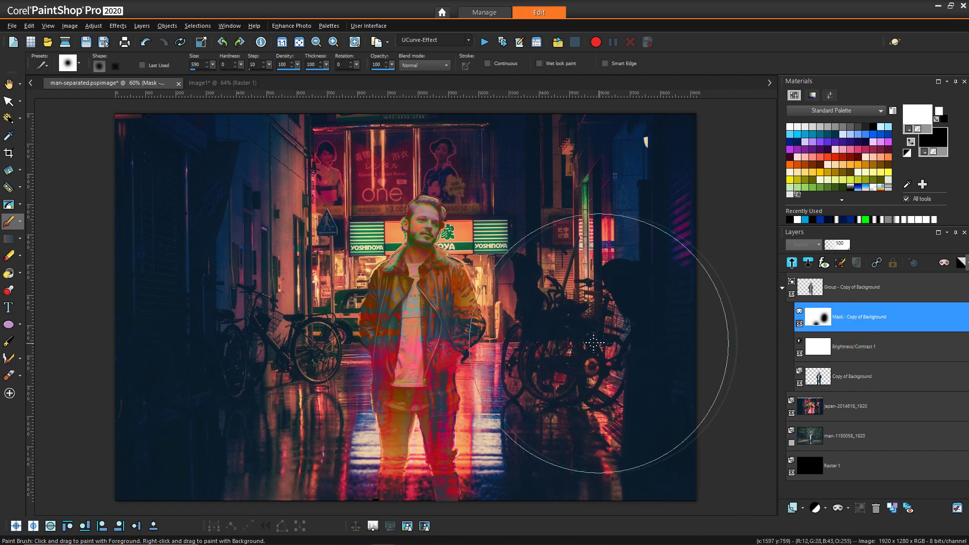
Paint dark dabs on the mask's upper left, left alley and lower legs, then shrink the brush to 355
click(303, 197)
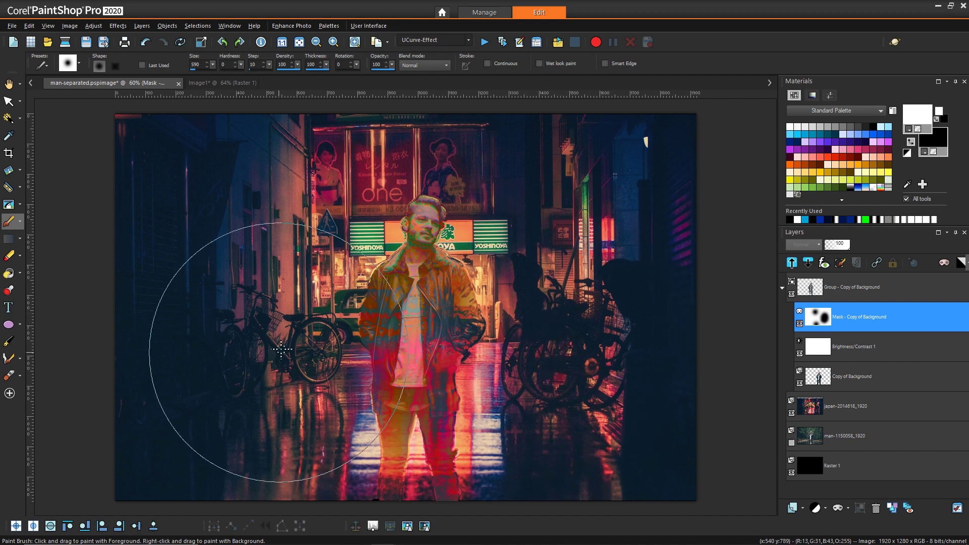
click(287, 268)
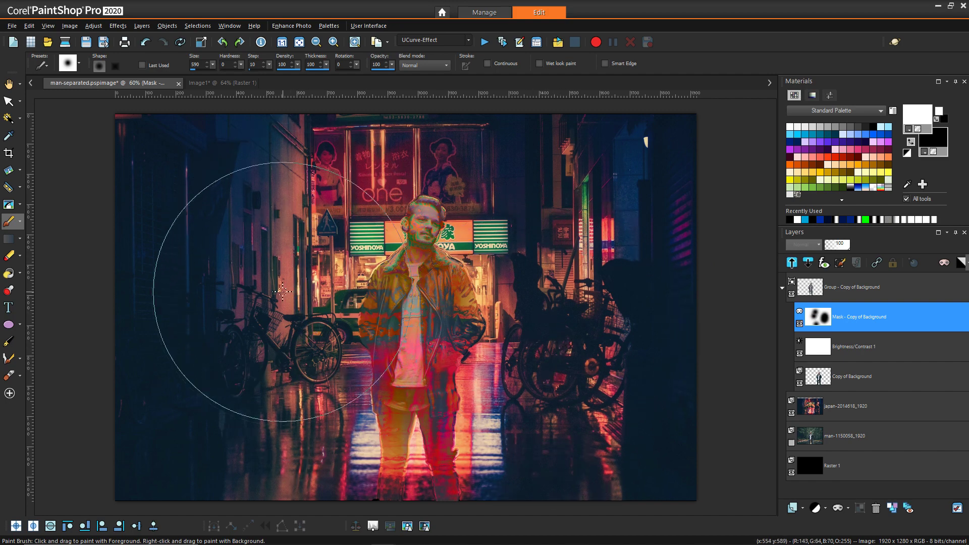
mouse_move(282, 291)
mouse_down()
mouse_move(212, 403)
mouse_move(227, 485)
mouse_up()
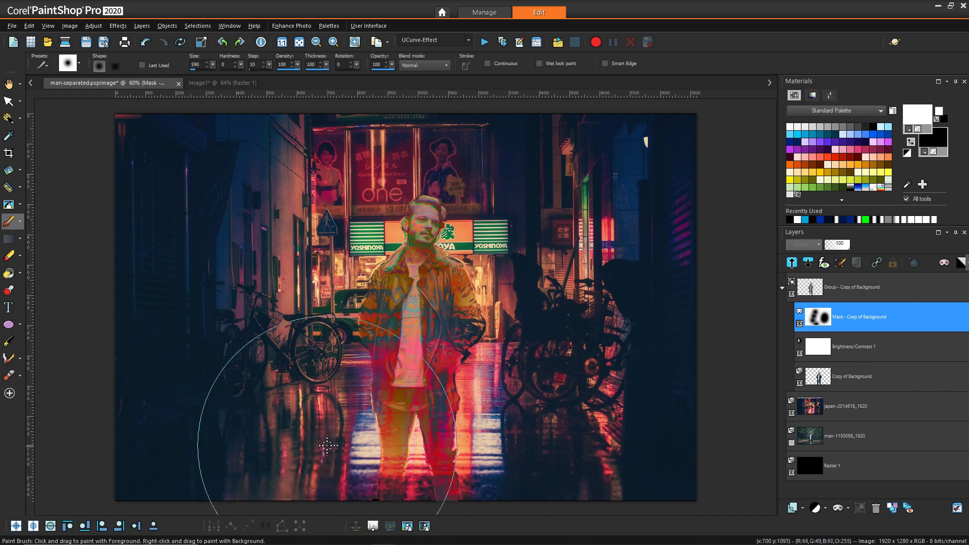
right_click(482, 508)
key(Escape)
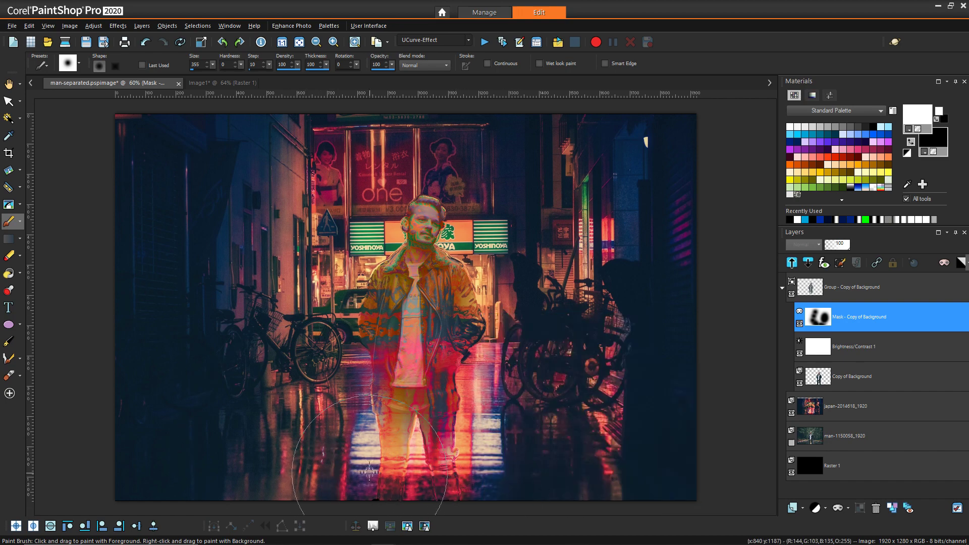
scroll(116, 217, down, 1)
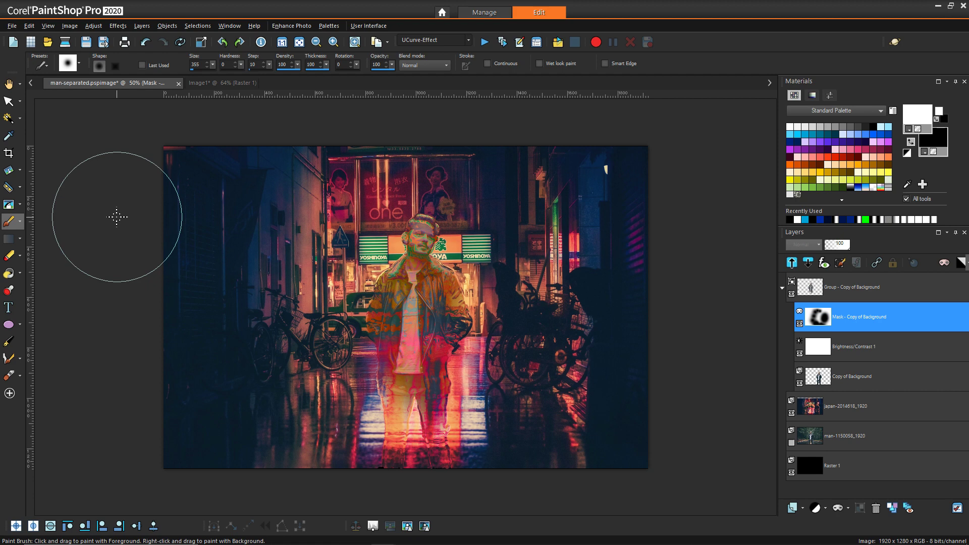